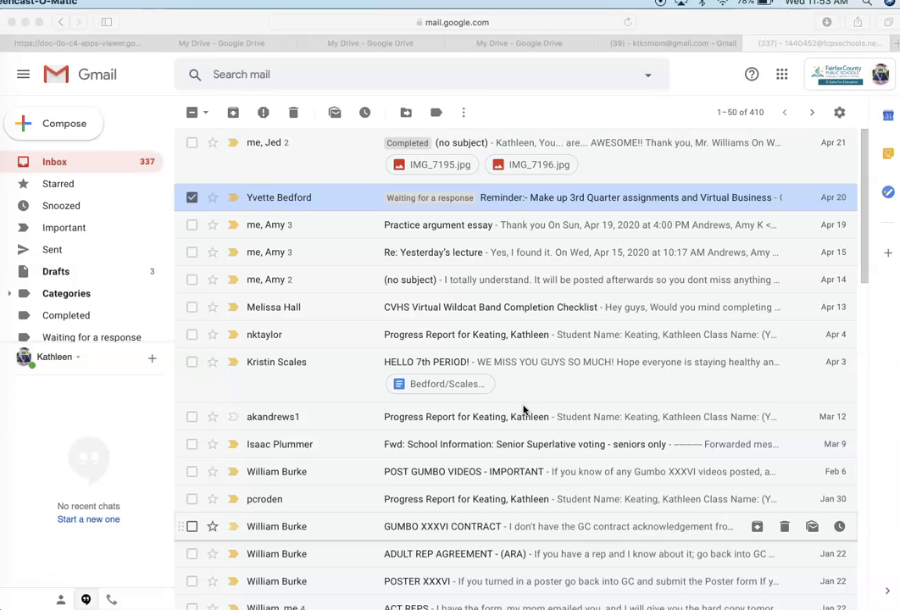
Scroll the inbox, then select and deselect the 3rd Quarter reminder email.
{"action": "scroll", "coordinate": [523, 410], "scroll_direction": "down", "scroll_amount": 3}
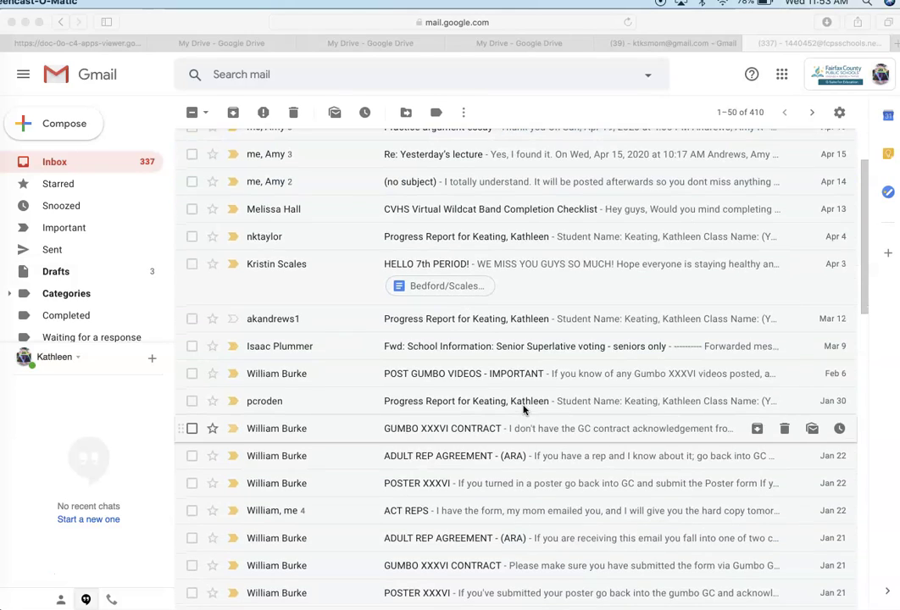
{"action": "scroll", "coordinate": [523, 409], "scroll_direction": "down", "scroll_amount": 8}
{"action": "scroll", "coordinate": [523, 410], "scroll_direction": "up", "scroll_amount": 10}
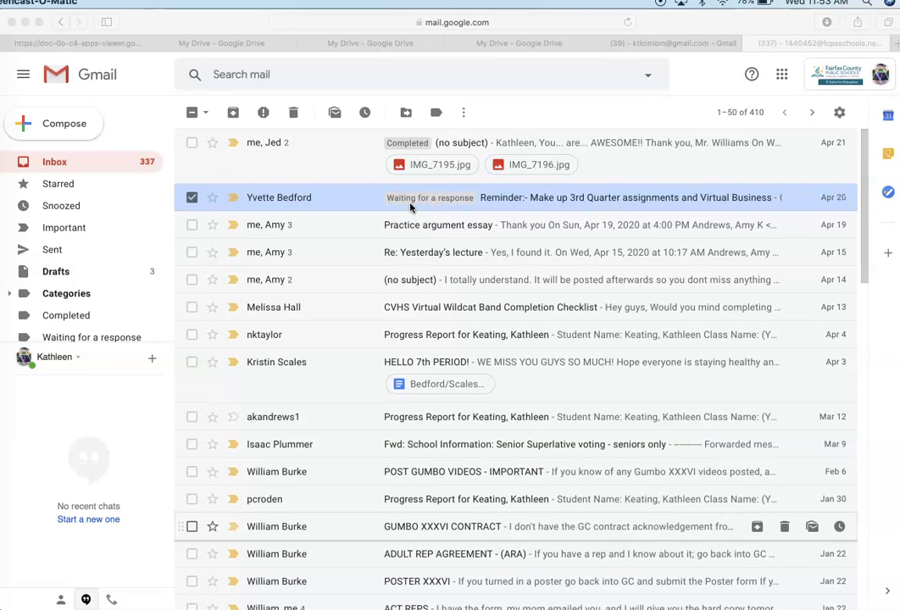
{"action": "left_click", "coordinate": [193, 198]}
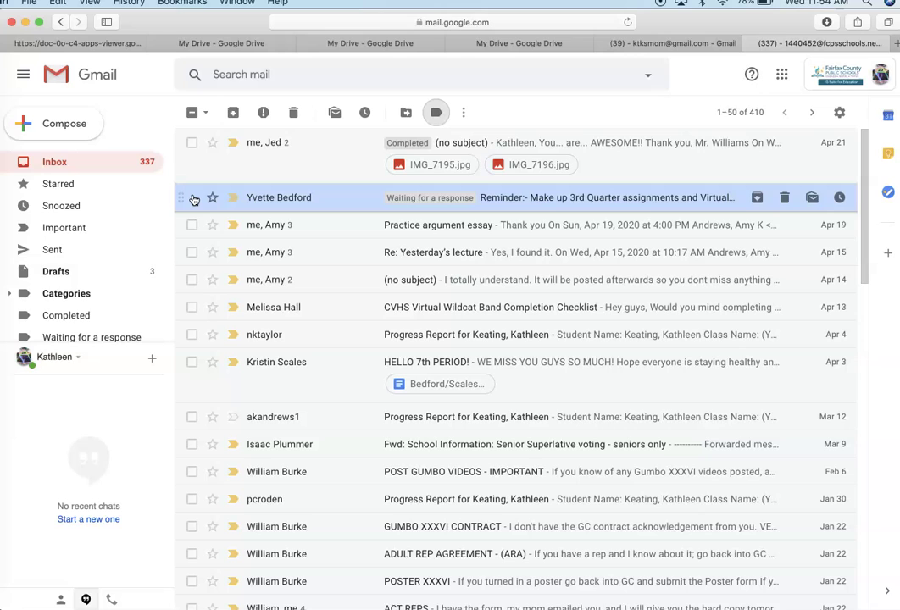
{"action": "left_click", "coordinate": [193, 198]}
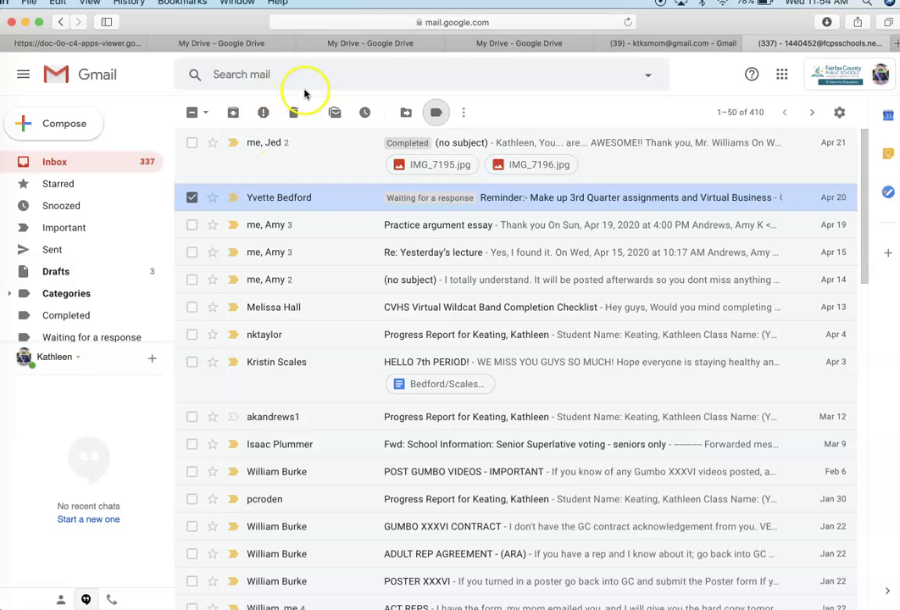
{"action": "left_click", "coordinate": [191, 197]}
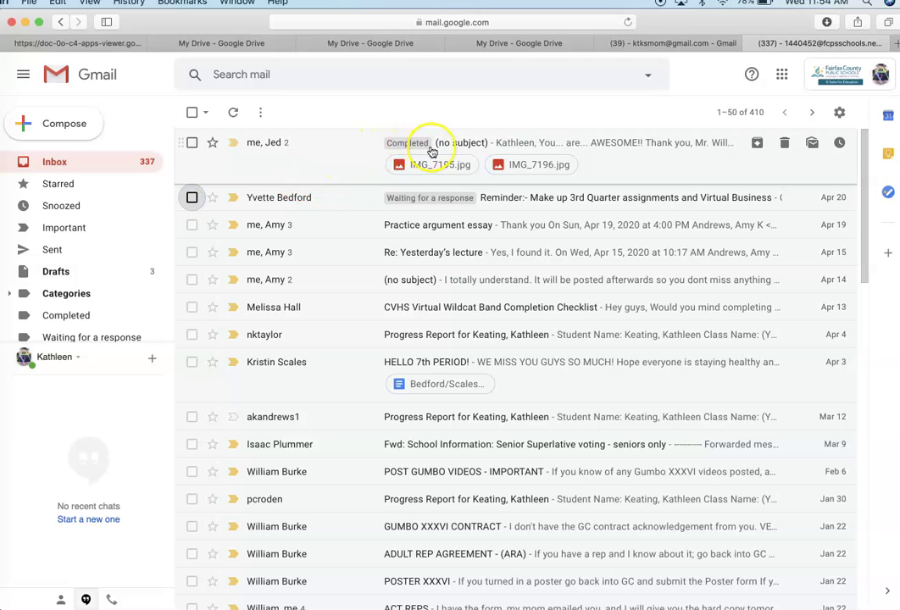
Check the label list for the Apr 21 no-subject email, leaving it unchanged.
{"action": "left_click", "coordinate": [192, 143]}
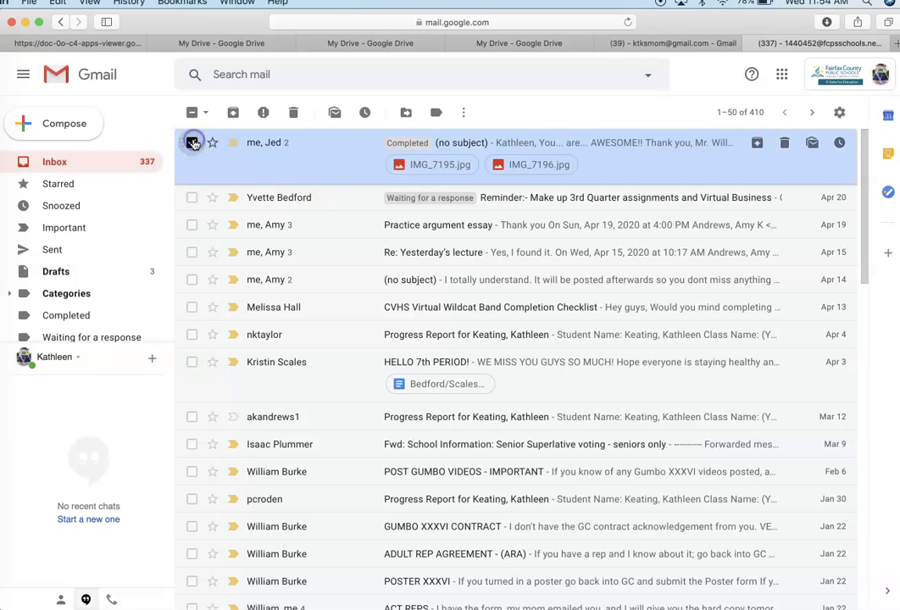
{"action": "left_click", "coordinate": [435, 112]}
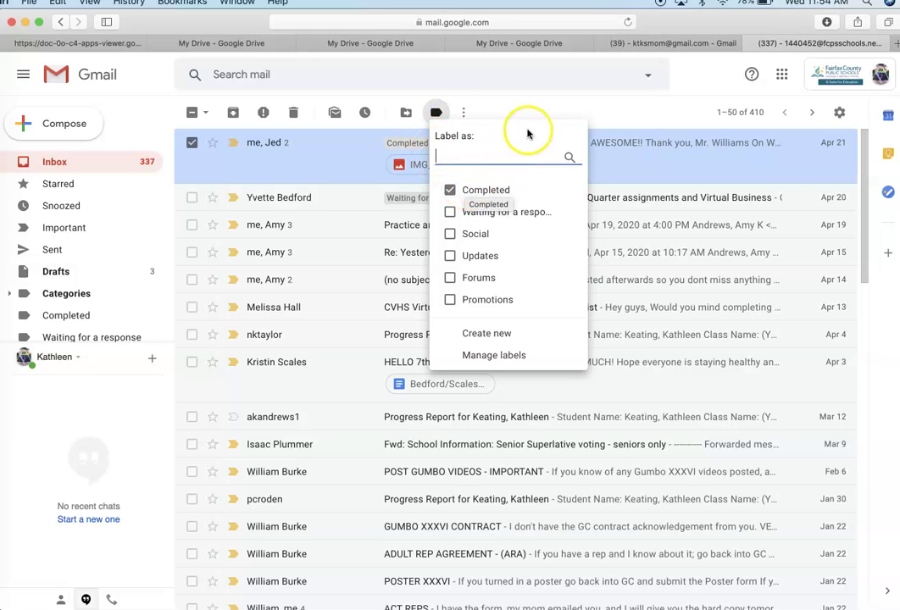
{"action": "left_click", "coordinate": [509, 102]}
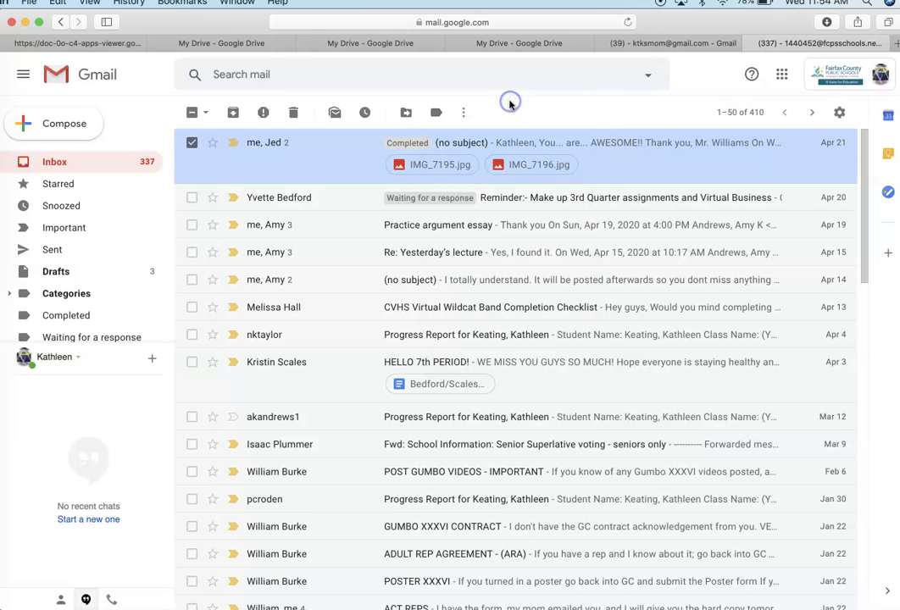
{"action": "left_click", "coordinate": [192, 144]}
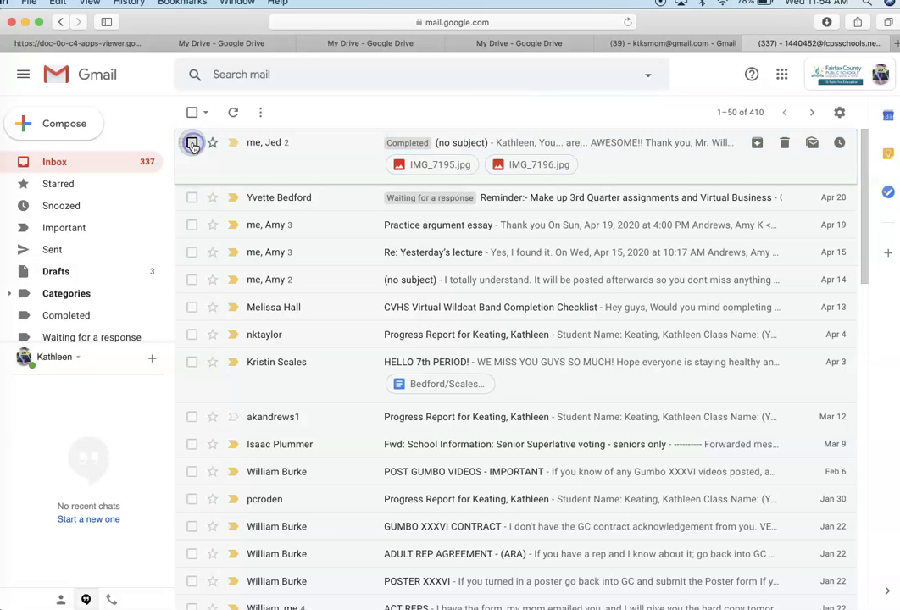
Create an 'Action Required' label on the Senior Superlative voting email, then deselect it.
{"action": "left_click", "coordinate": [191, 446]}
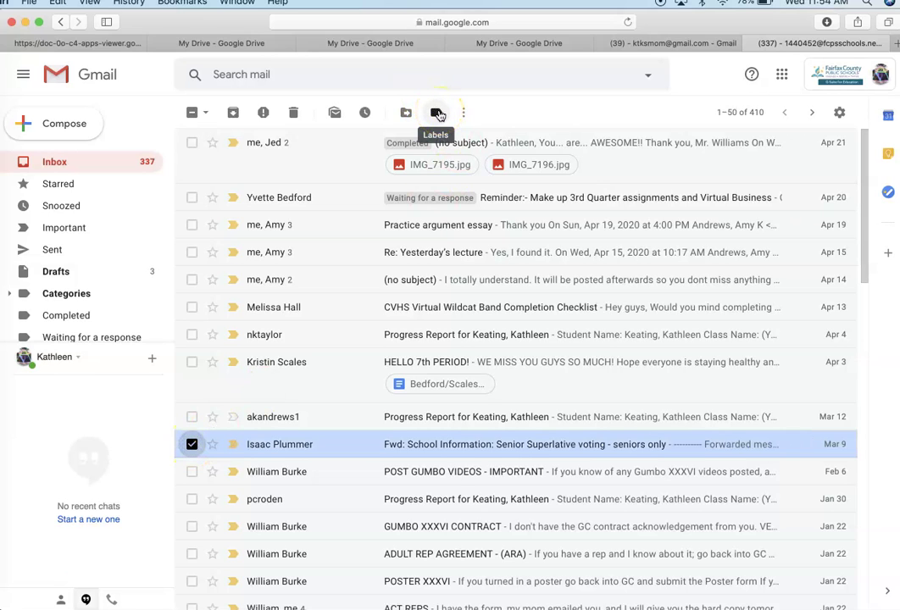
{"action": "left_click", "coordinate": [437, 114]}
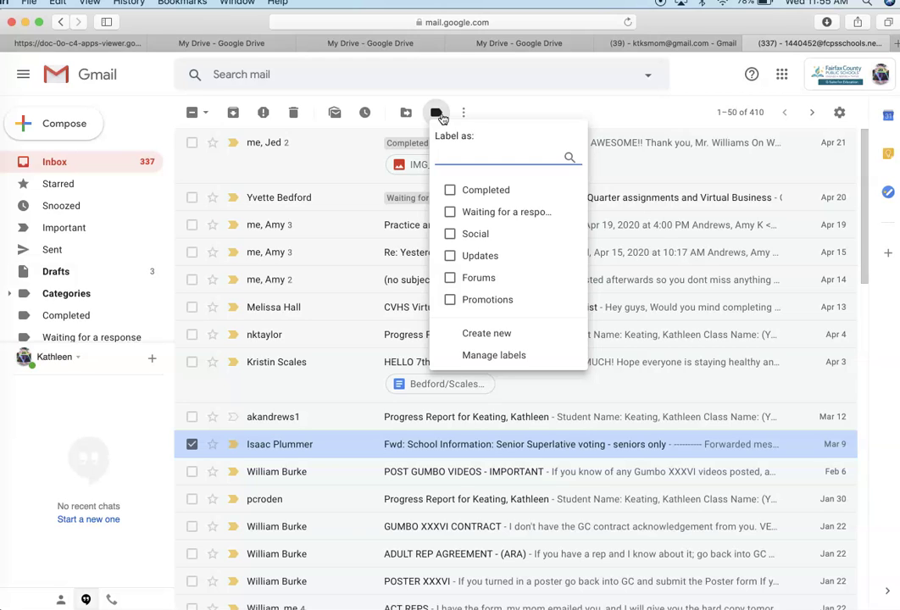
{"action": "type", "text": "Action "}
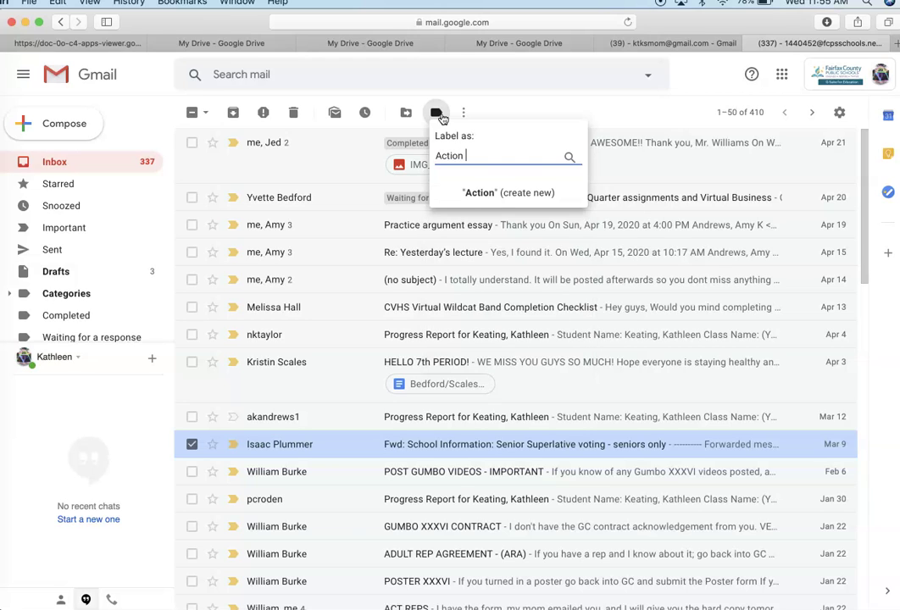
{"action": "type", "text": "Require"}
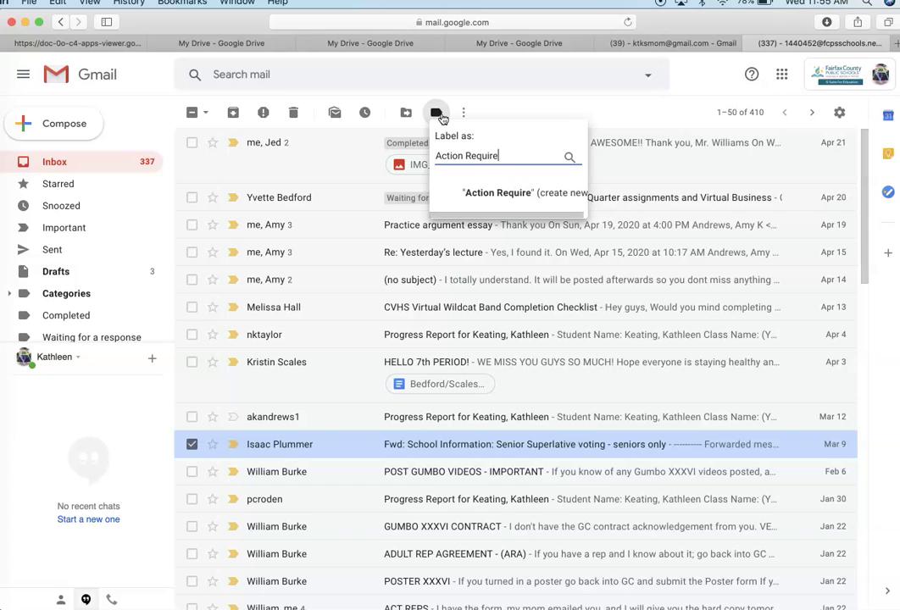
{"action": "type", "text": "d"}
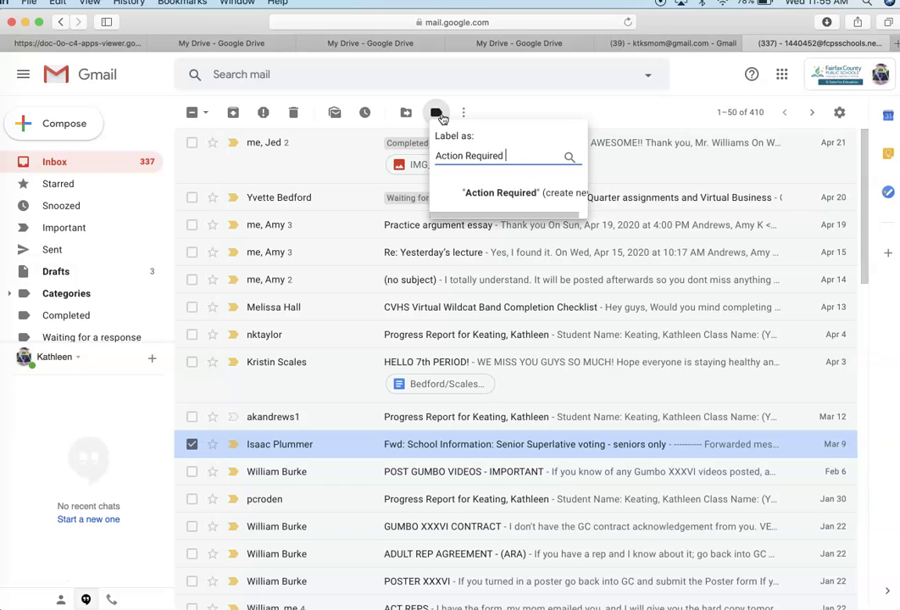
{"action": "left_click", "coordinate": [564, 194]}
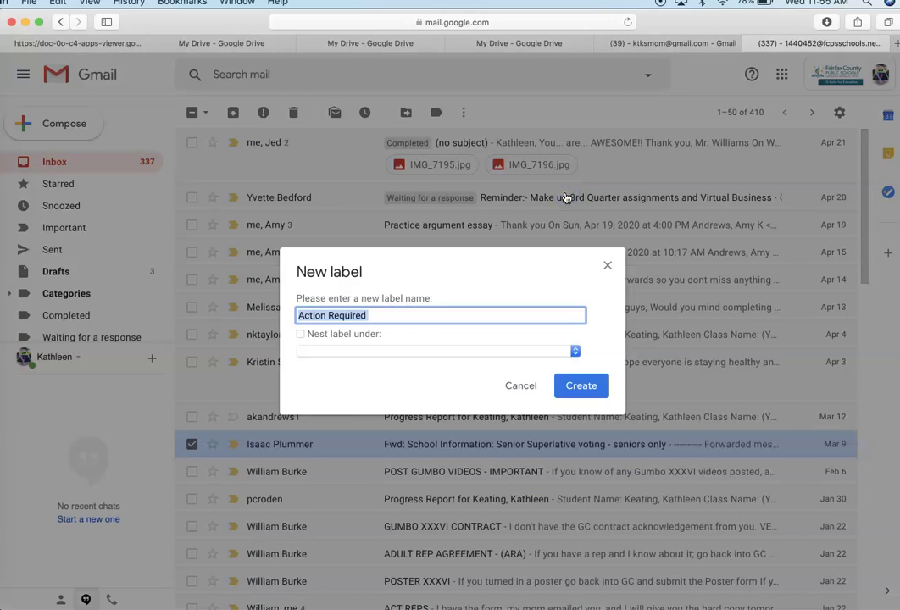
{"action": "left_click", "coordinate": [580, 386]}
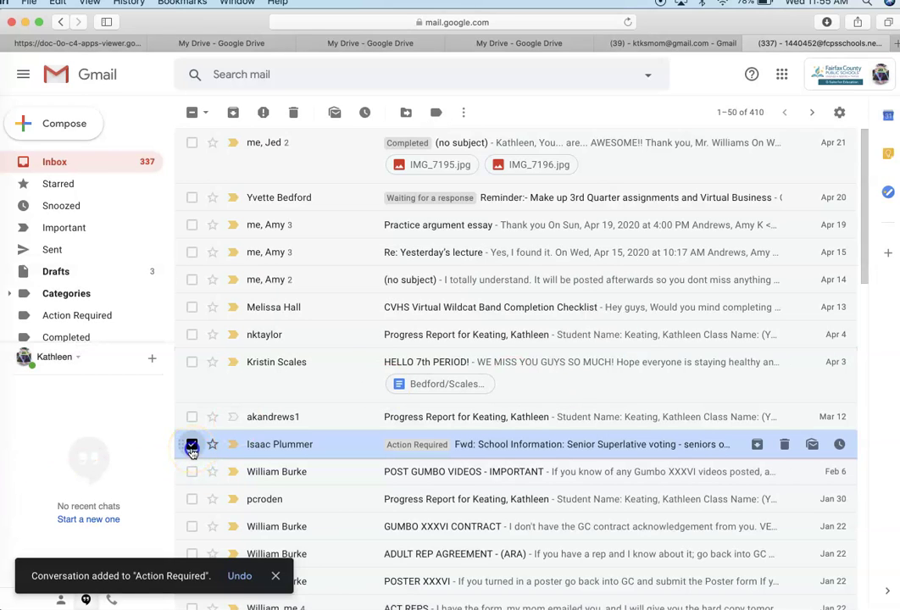
{"action": "left_click", "coordinate": [192, 446]}
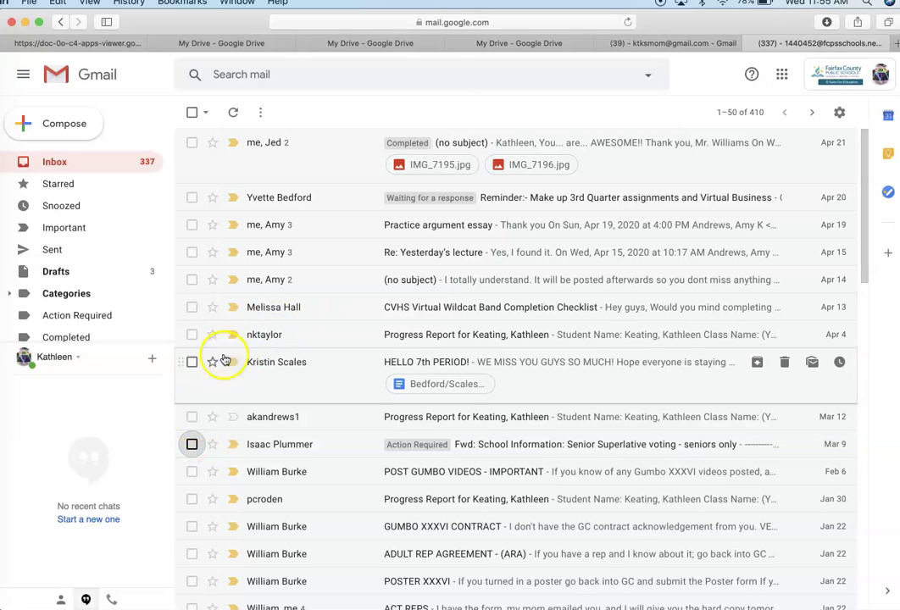
Create a new 'BB Ultra Link' label and apply it to the HELLO 7th PERIOD! email.
{"action": "left_click", "coordinate": [192, 363]}
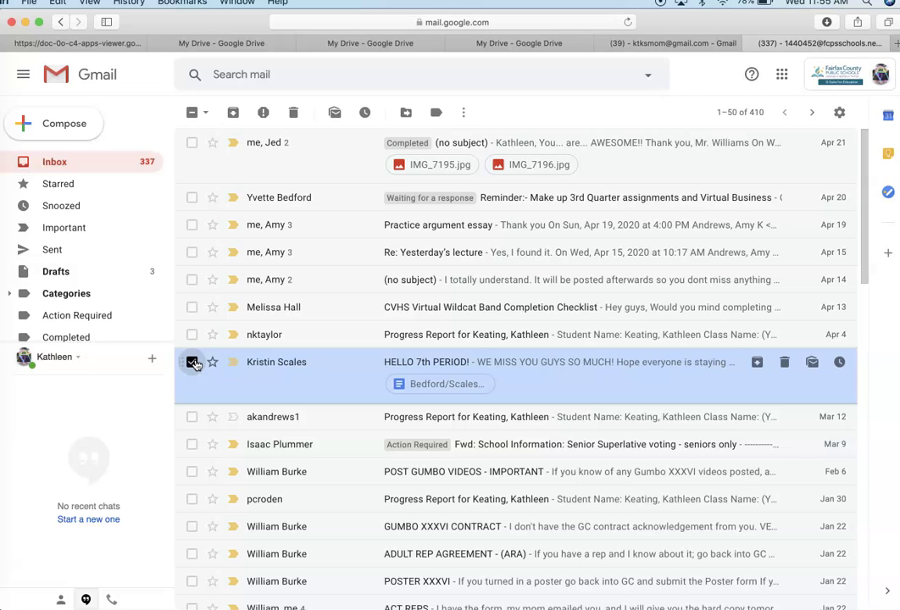
{"action": "left_click", "coordinate": [436, 112]}
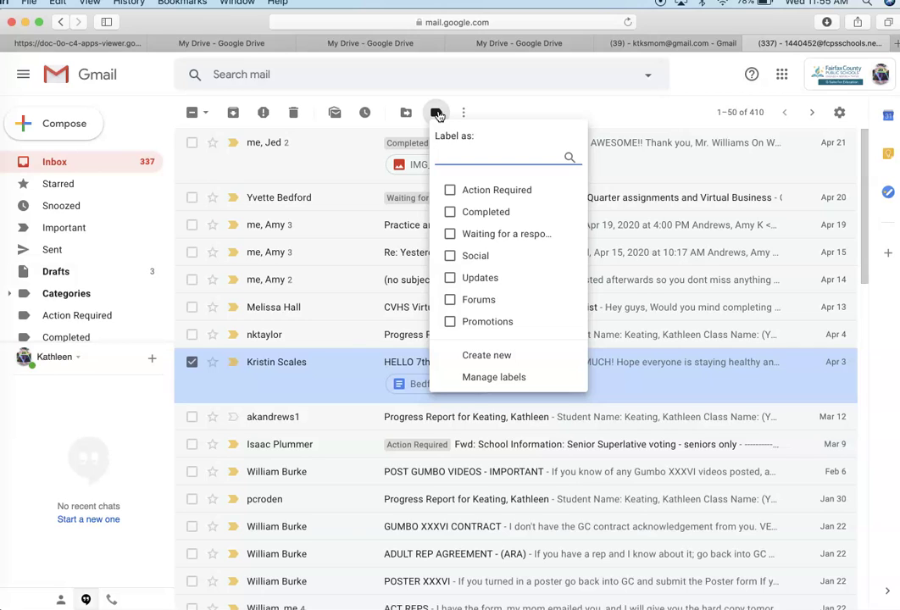
{"action": "type", "text": "BB U"}
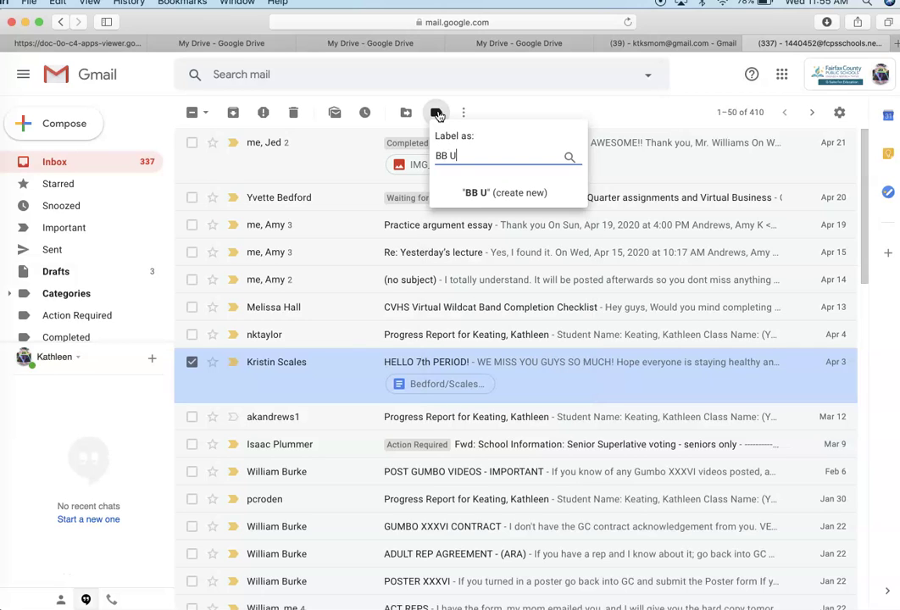
{"action": "type", "text": "ltra Link"}
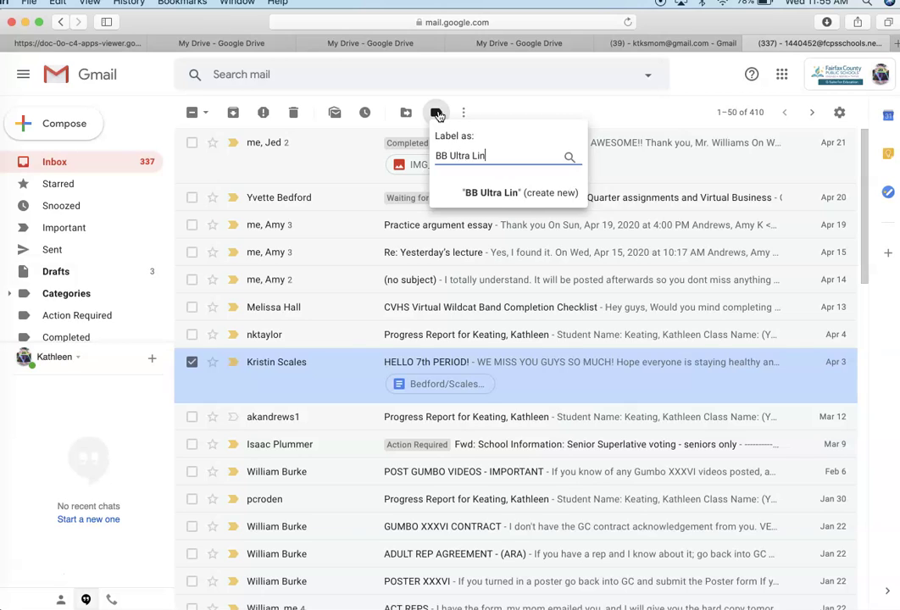
{"action": "left_click", "coordinate": [543, 193]}
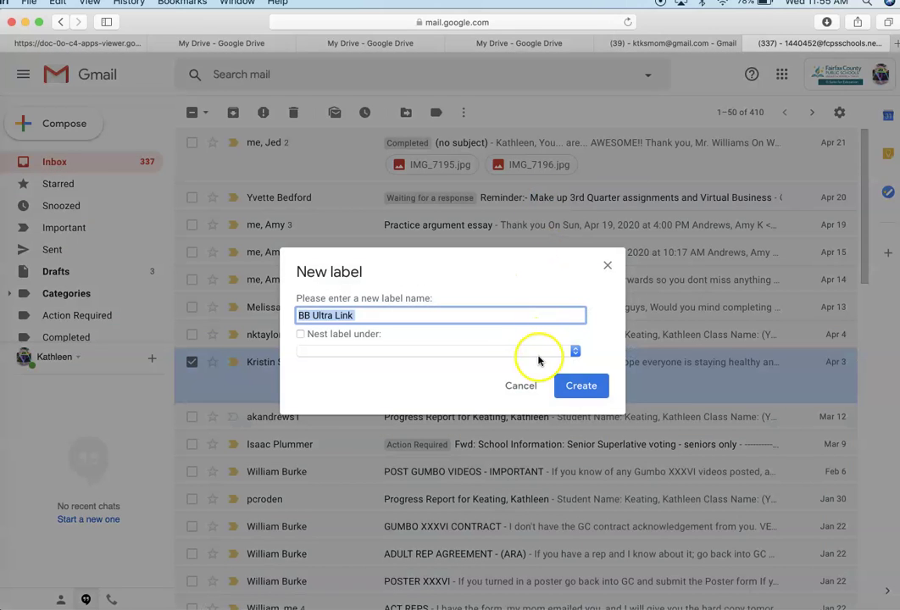
{"action": "left_click", "coordinate": [570, 384]}
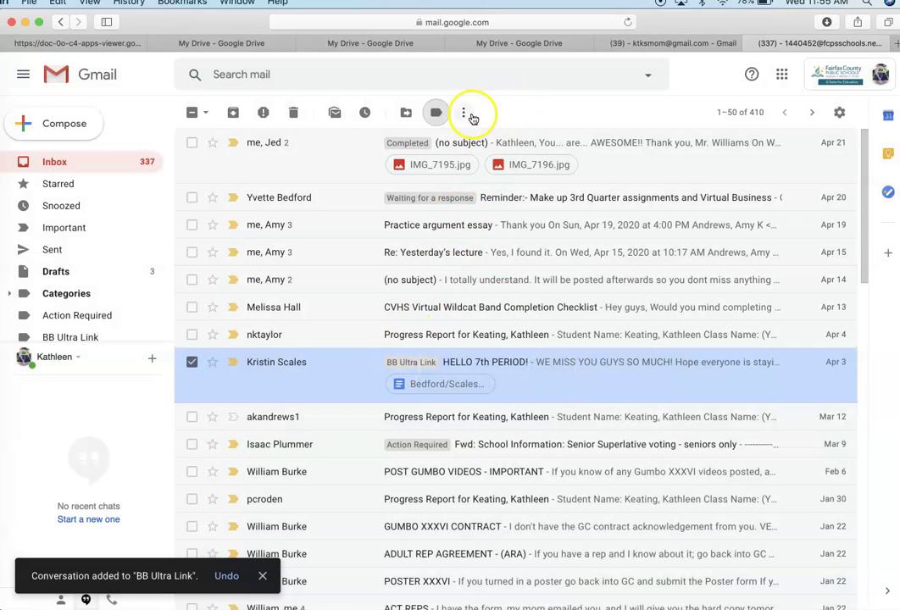
{"action": "left_click", "coordinate": [464, 117]}
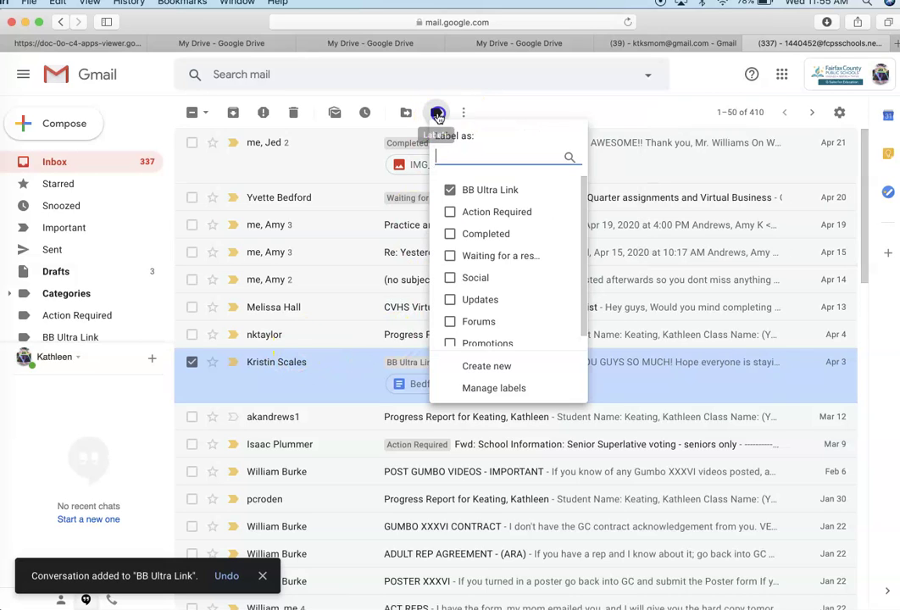
Open Manage labels and view the BB Ultra Link label's edit options without changes.
{"action": "left_click", "coordinate": [493, 389]}
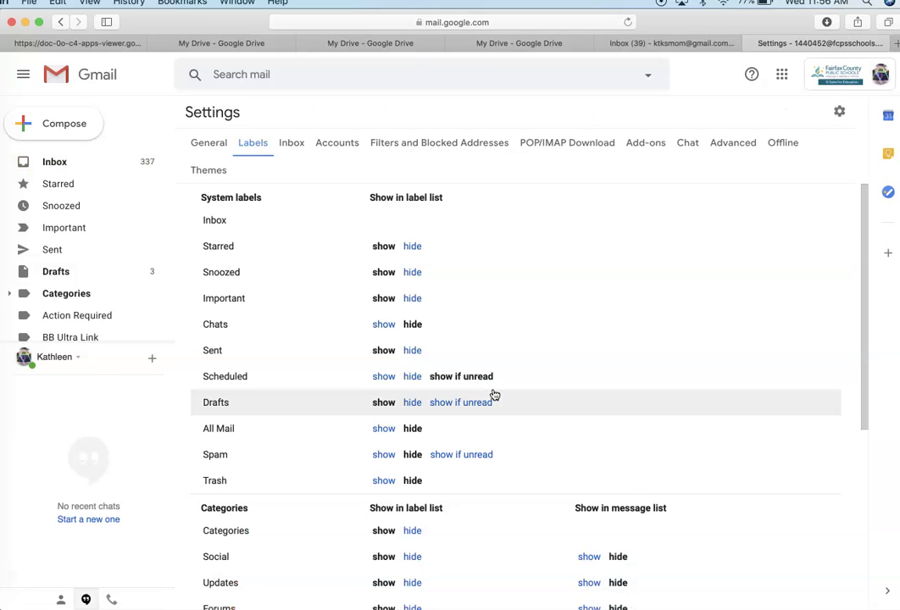
{"action": "scroll", "coordinate": [495, 395], "scroll_direction": "down", "scroll_amount": 10}
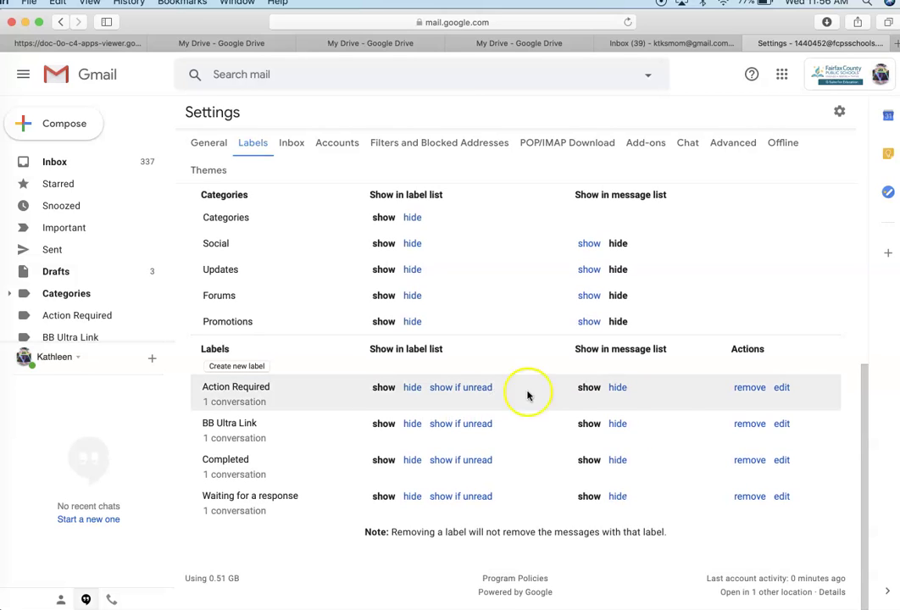
{"action": "left_click", "coordinate": [781, 426]}
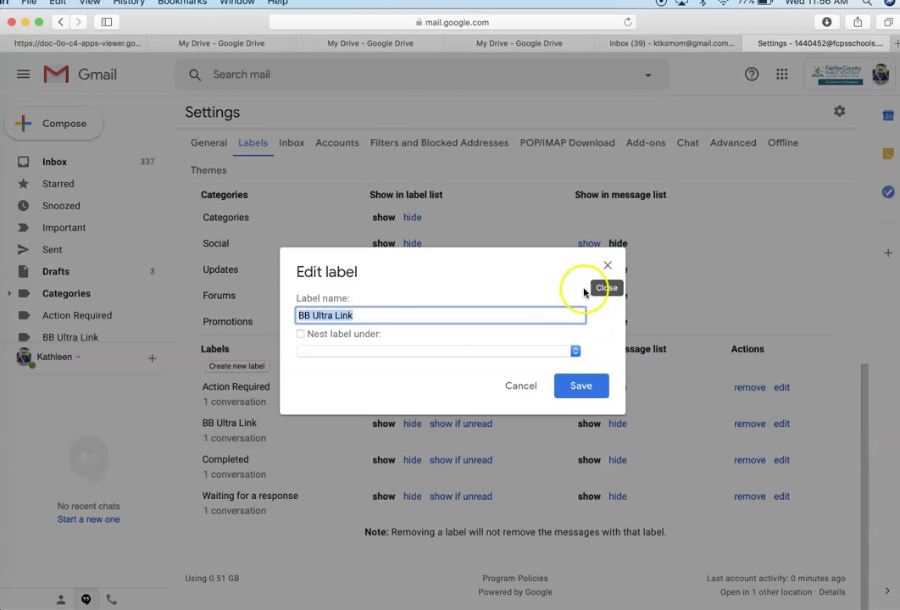
{"action": "left_click", "coordinate": [523, 383]}
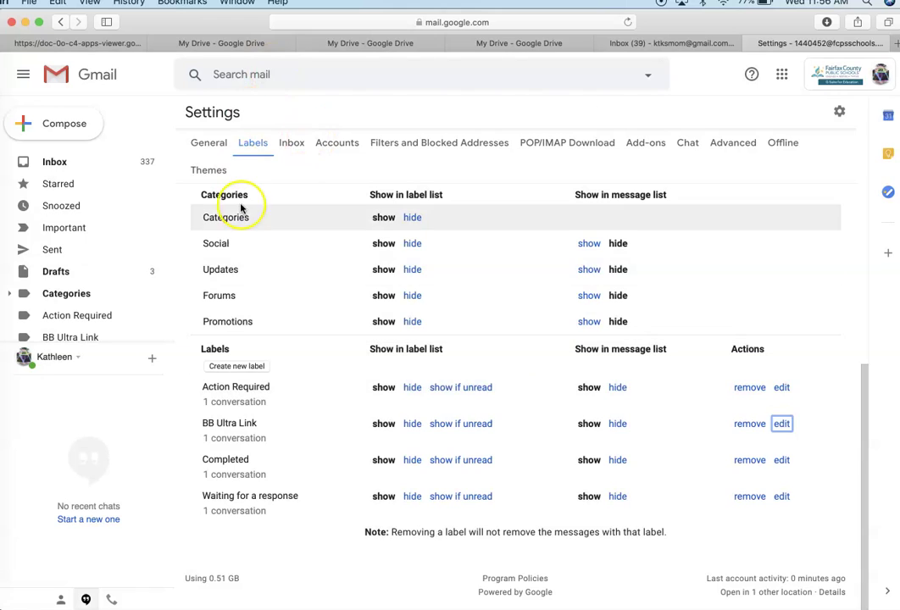
{"action": "scroll", "coordinate": [240, 211], "scroll_direction": "up", "scroll_amount": 5}
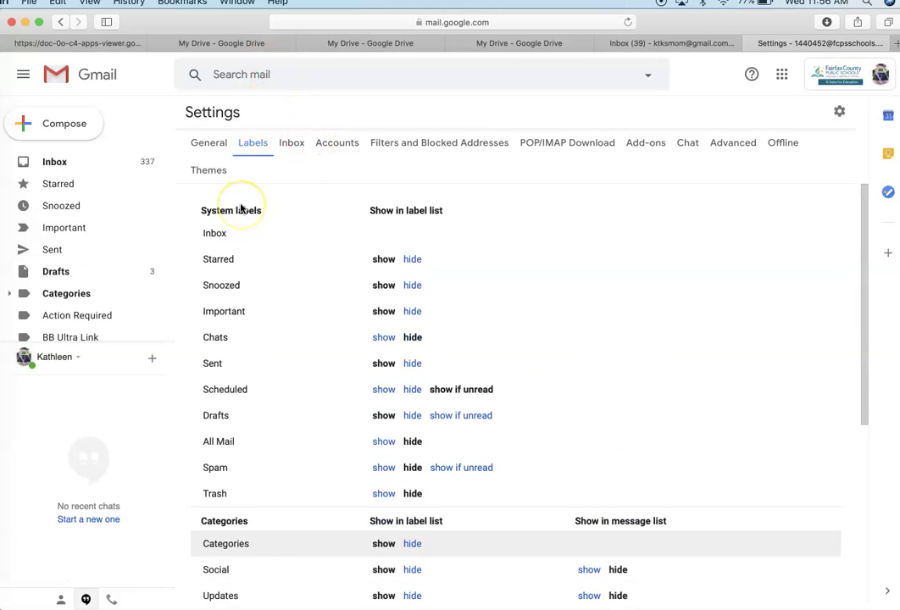
Go back to the Inbox and scroll through the messages showing their labels.
{"action": "left_click", "coordinate": [70, 167]}
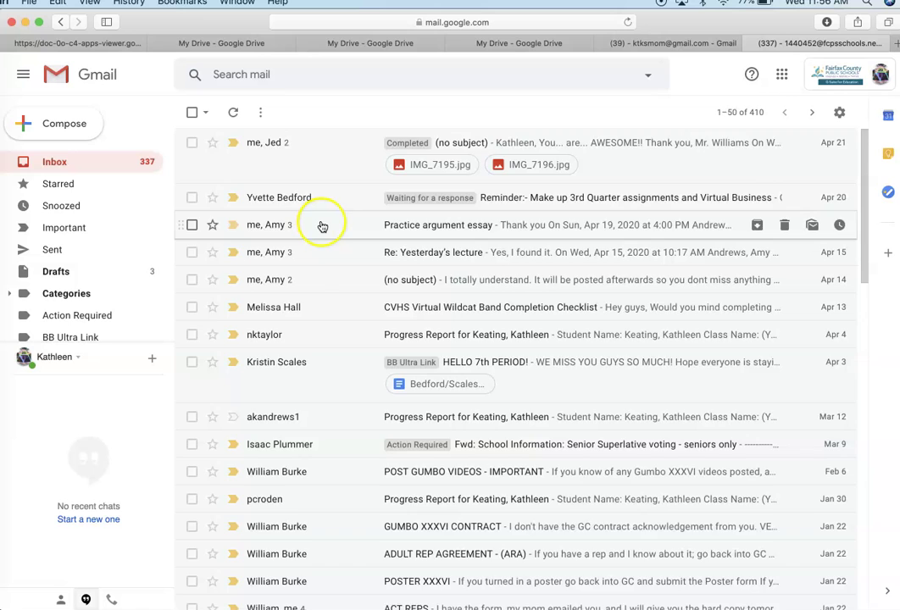
{"action": "scroll", "coordinate": [321, 205], "scroll_direction": "down", "scroll_amount": 2}
{"action": "scroll", "coordinate": [321, 205], "scroll_direction": "up", "scroll_amount": 2}
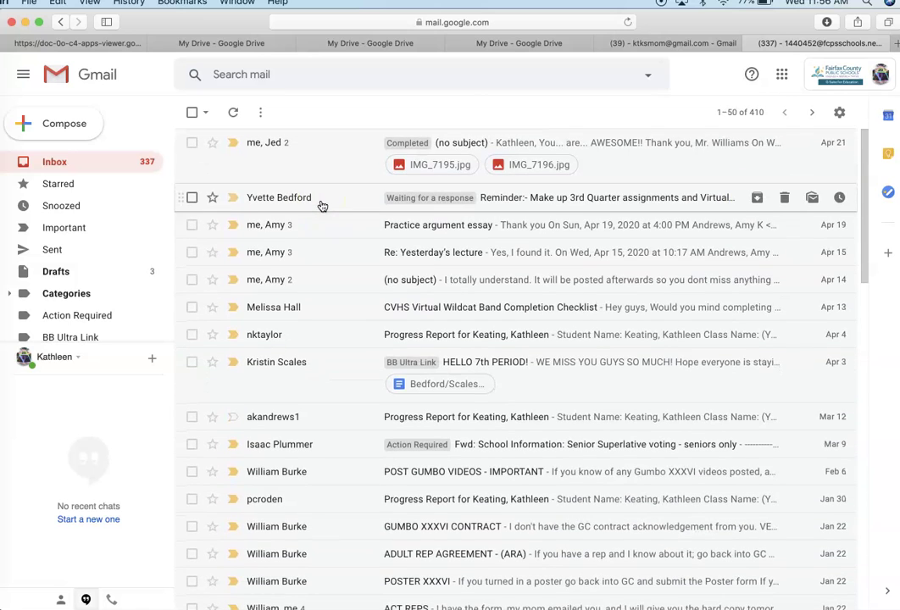